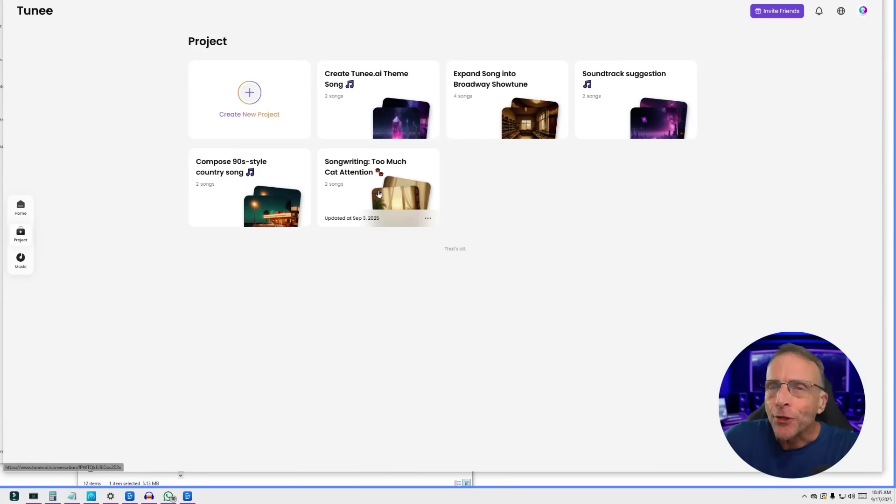
Open the "Songwriting: Too Much Cat Attention" project and play the MP3 attached to its first message
click(380, 190)
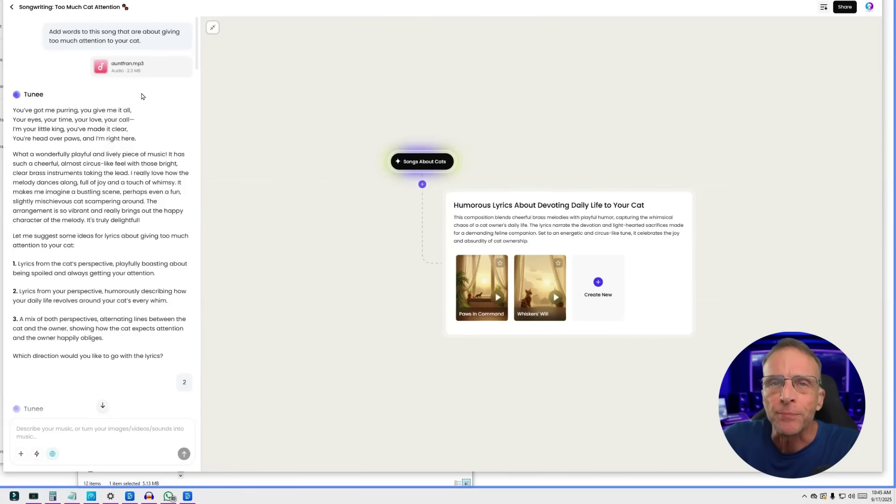
click(115, 71)
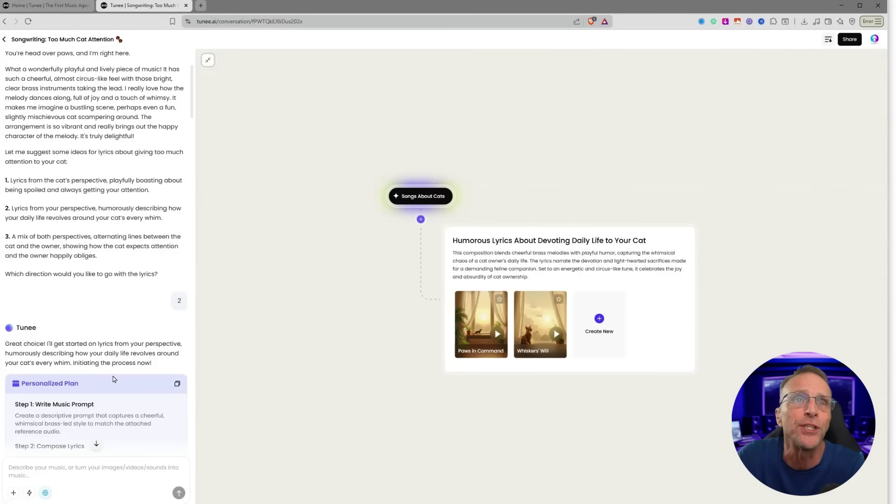
Read through the cat song conversation, covering the lyric ideas, personalized plan, musical prompt and generated lyrics
scroll(96, 268, down, 2)
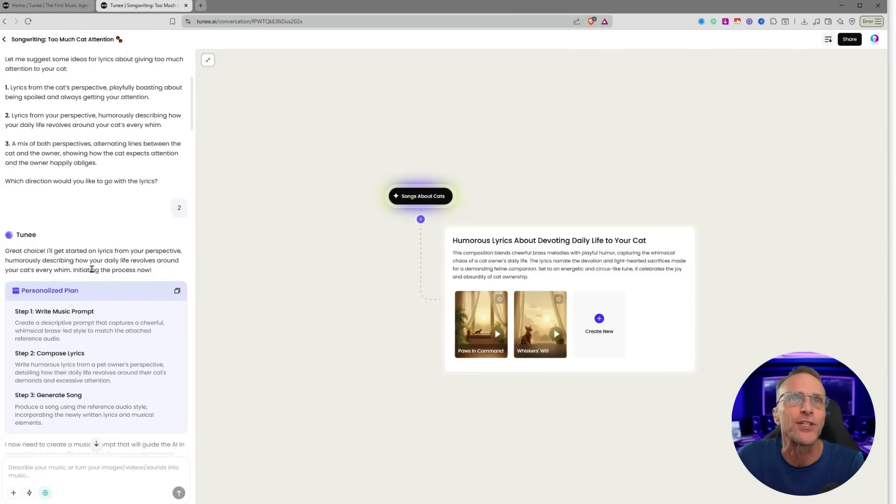
scroll(92, 269, down, 2)
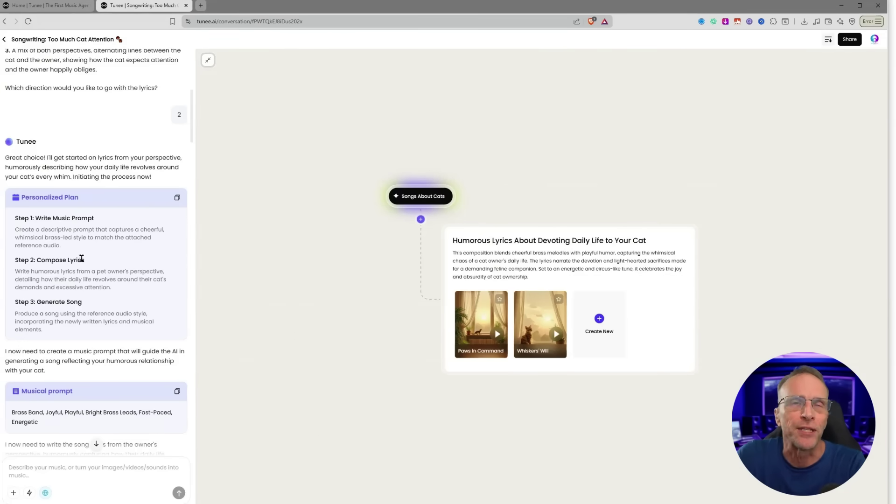
scroll(77, 280, down, 4)
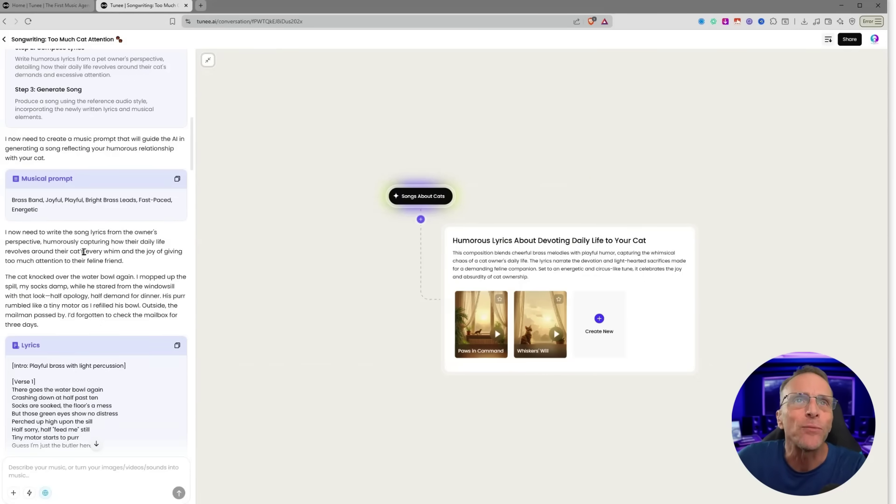
scroll(83, 252, down, 1)
scroll(79, 253, down, 2)
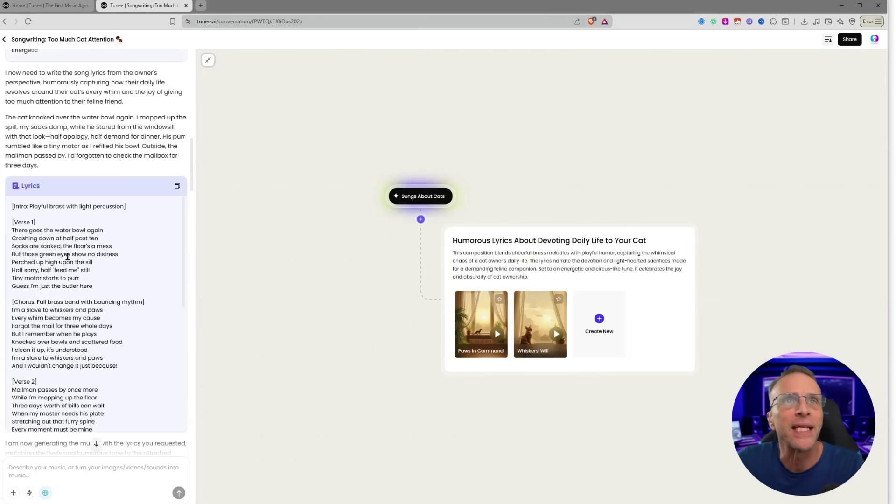
scroll(66, 256, down, 8)
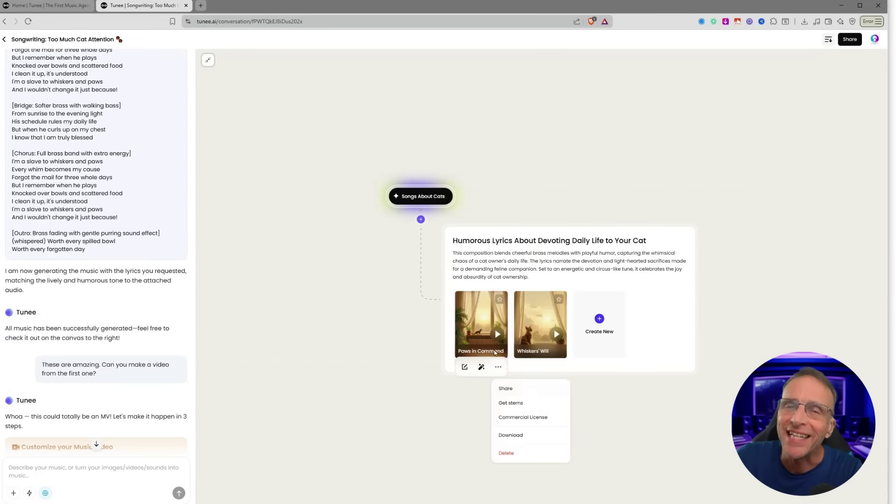
Play the two generated cat songs, "Paws in Command" and "Whiskers' Will"
click(498, 336)
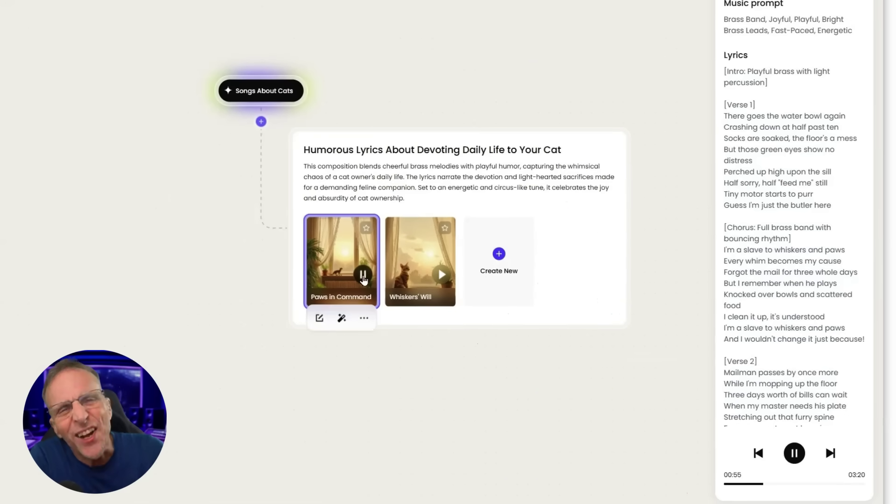
click(442, 275)
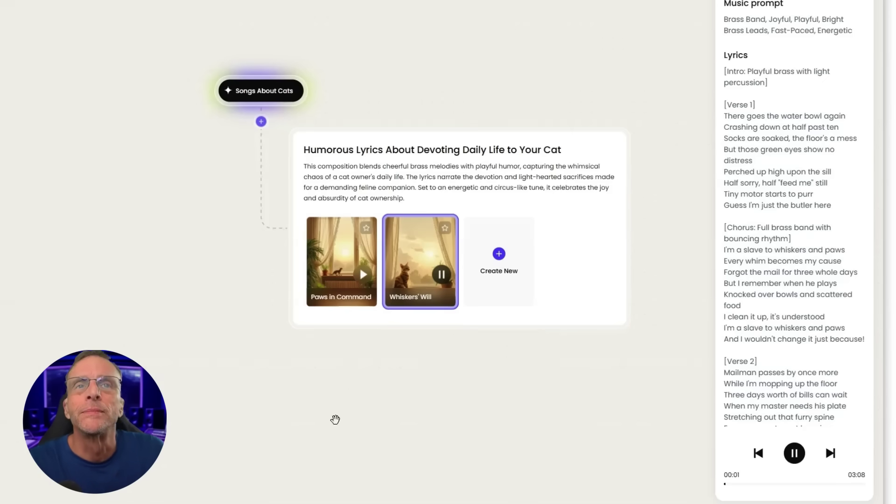
scroll(377, 317, down, 3)
scroll(401, 243, up, 2)
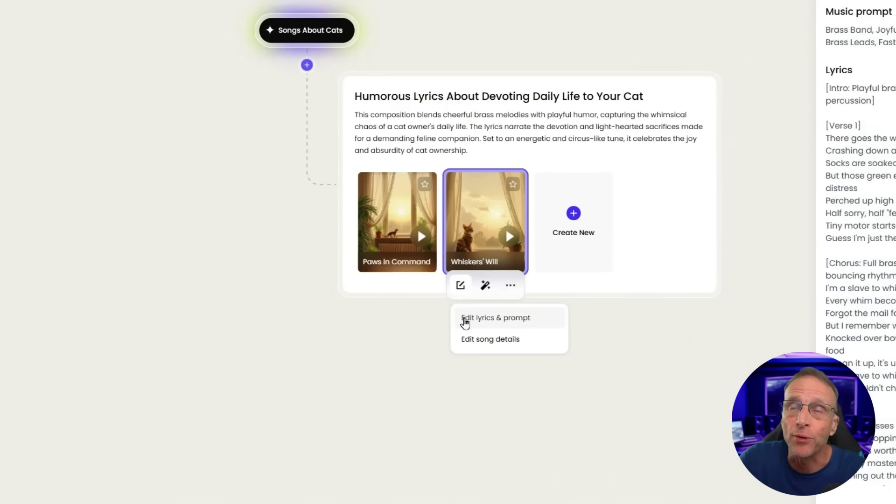
mouse_move(486, 290)
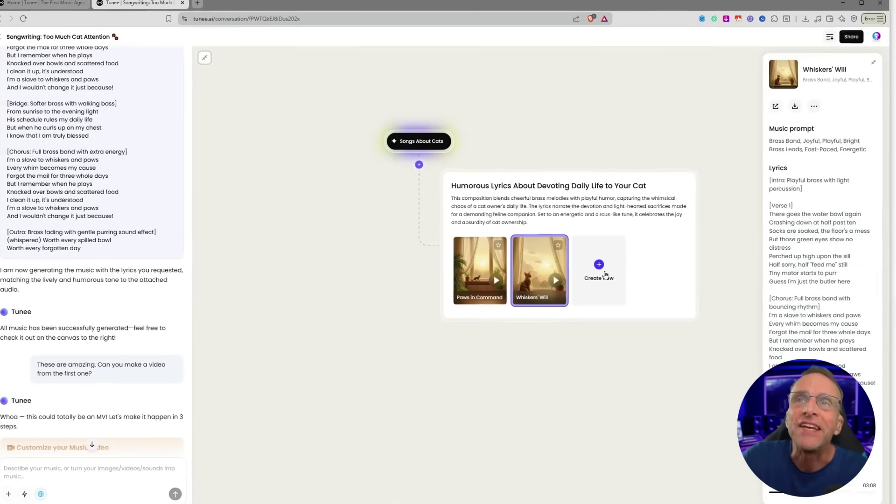
click(599, 266)
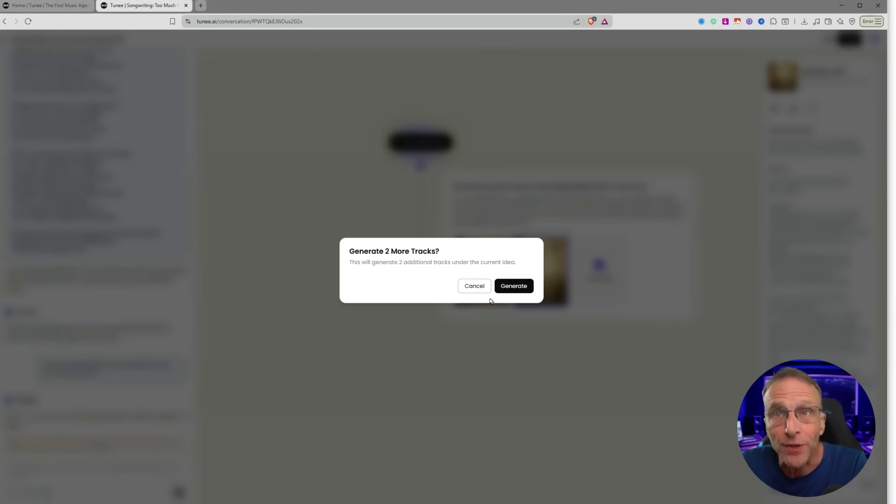
click(478, 292)
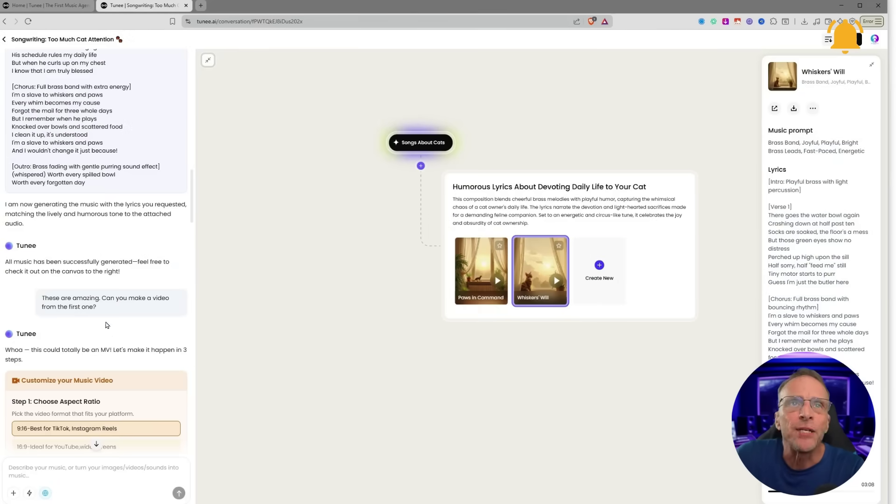
Review the cat song's music video settings, shot breakdown, storyboard and generated keyframes in the conversation
scroll(93, 280, down, 5)
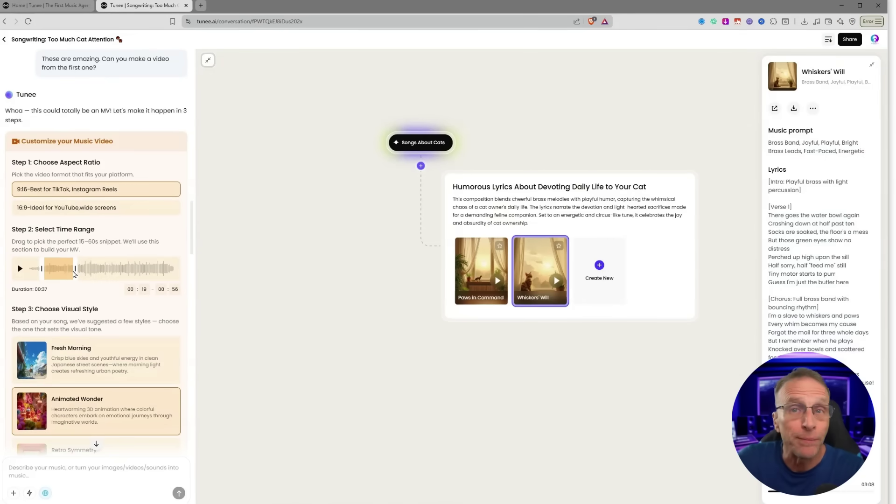
scroll(99, 342, down, 4)
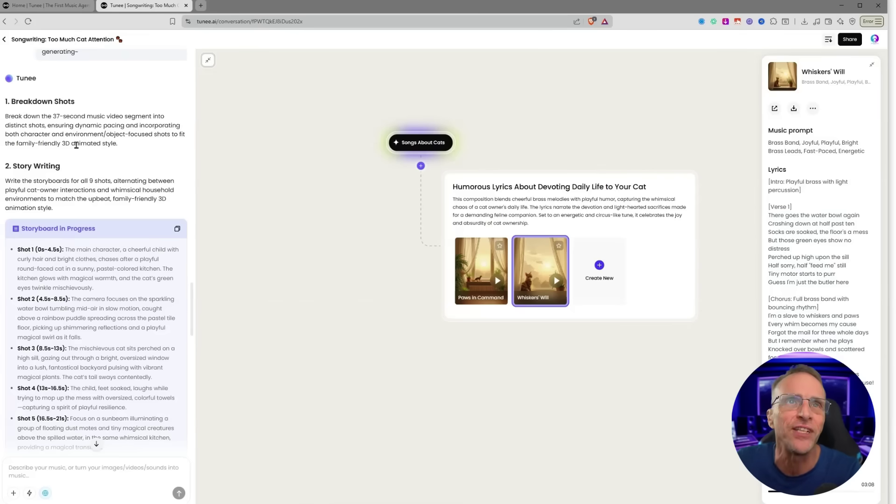
scroll(86, 276, down, 2)
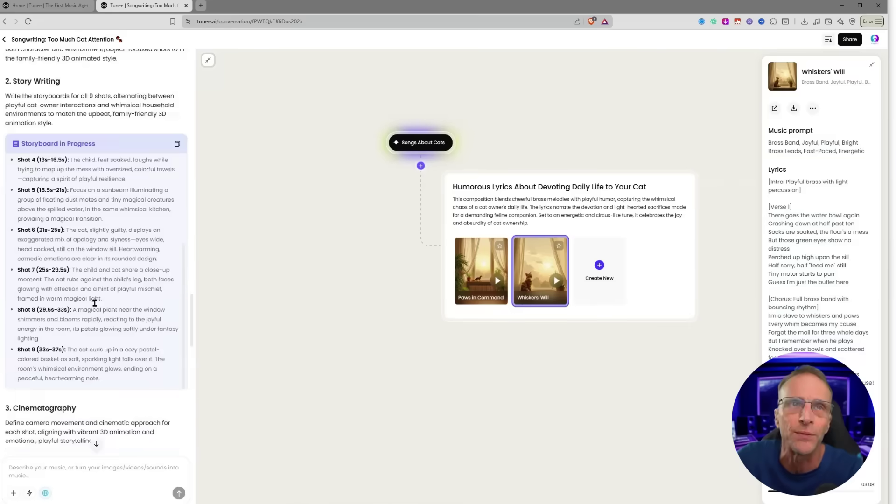
scroll(122, 356, up, 5)
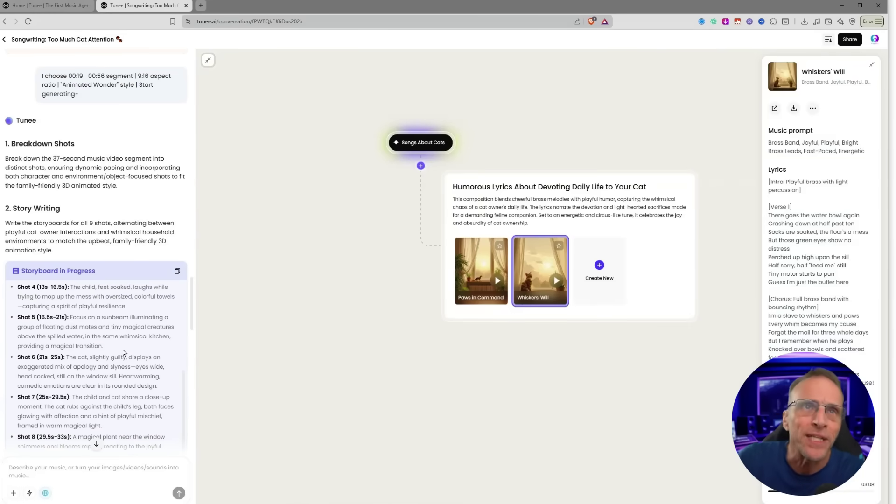
scroll(105, 314, down, 4)
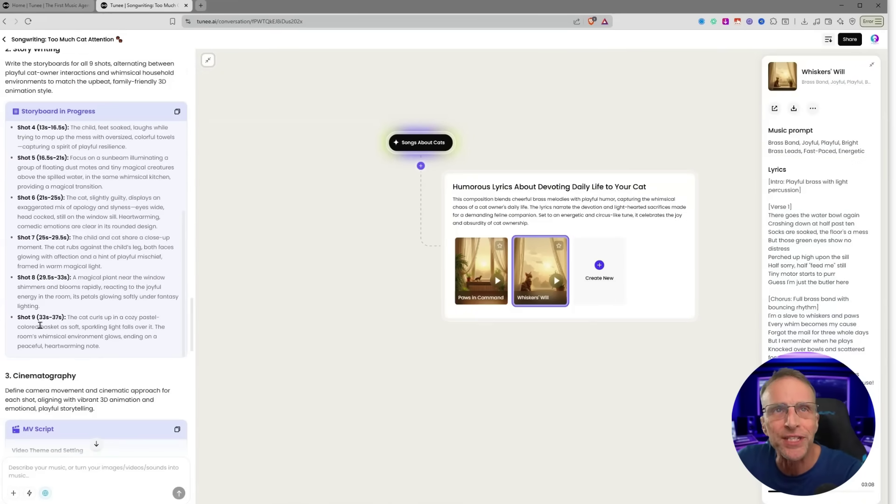
scroll(69, 321, down, 10)
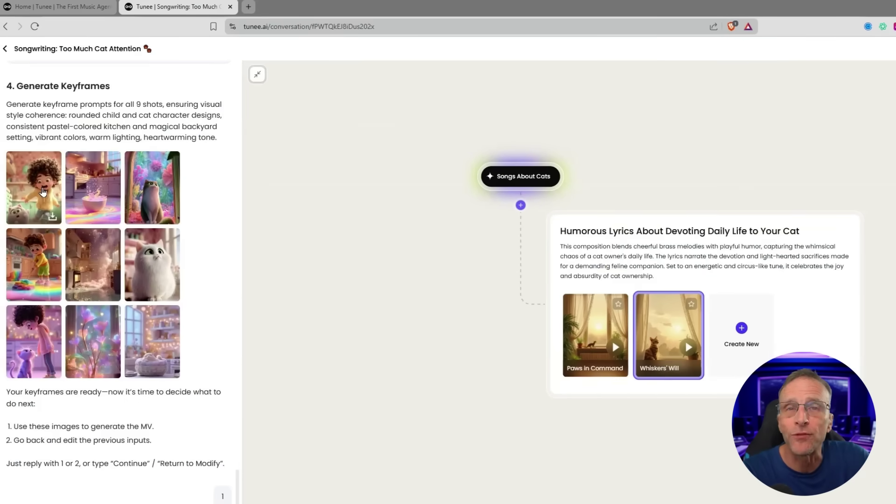
Preview the cat video's keyframe images at full size and play the finished music video
click(72, 189)
key(Right)
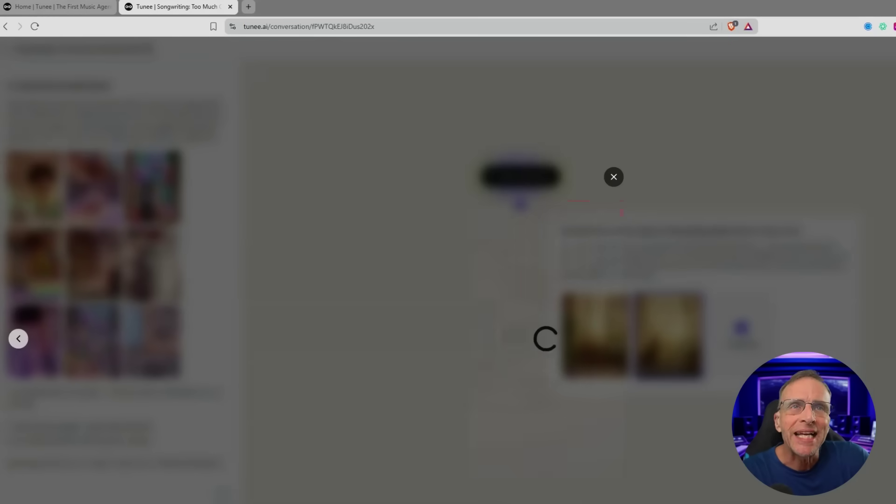
click(614, 177)
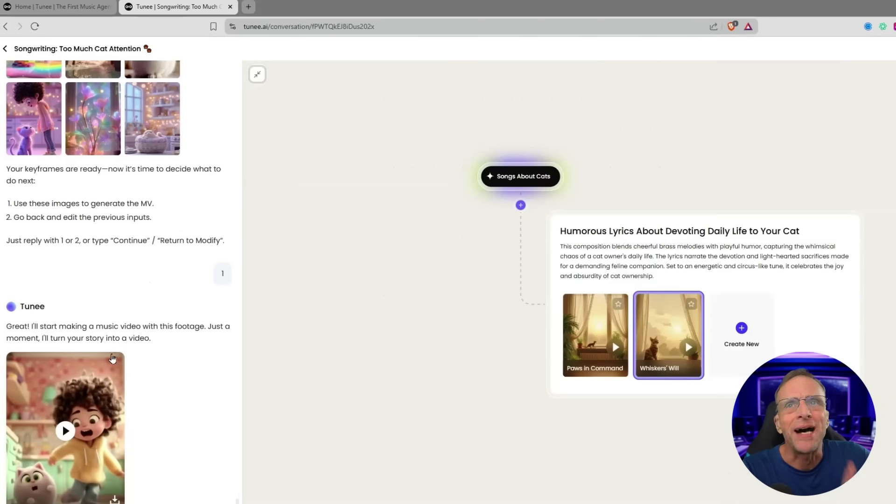
click(66, 431)
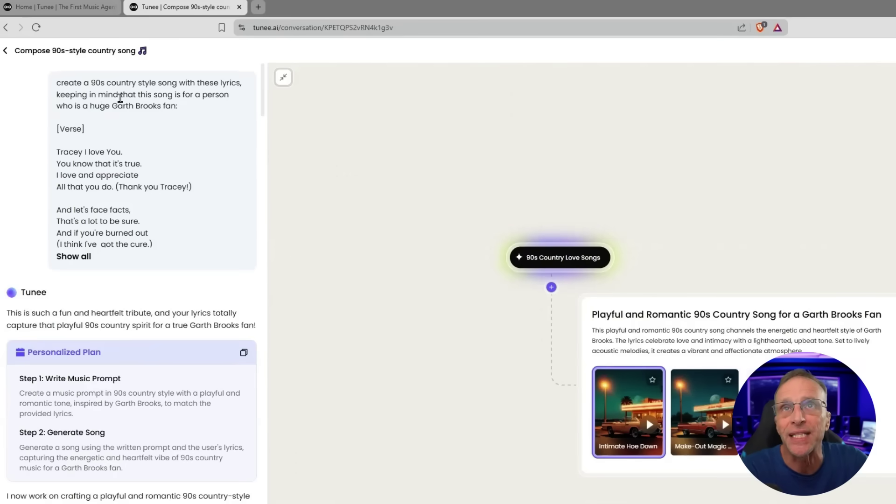
Review the 90s-style country song's plan and musical prompt, and listen to the "Intimate Hoe Down" track
scroll(194, 168, down, 3)
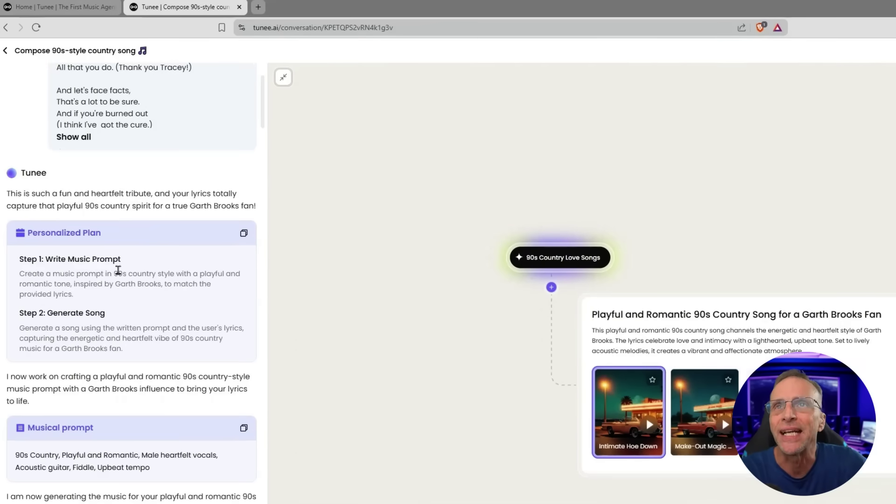
scroll(107, 386, down, 2)
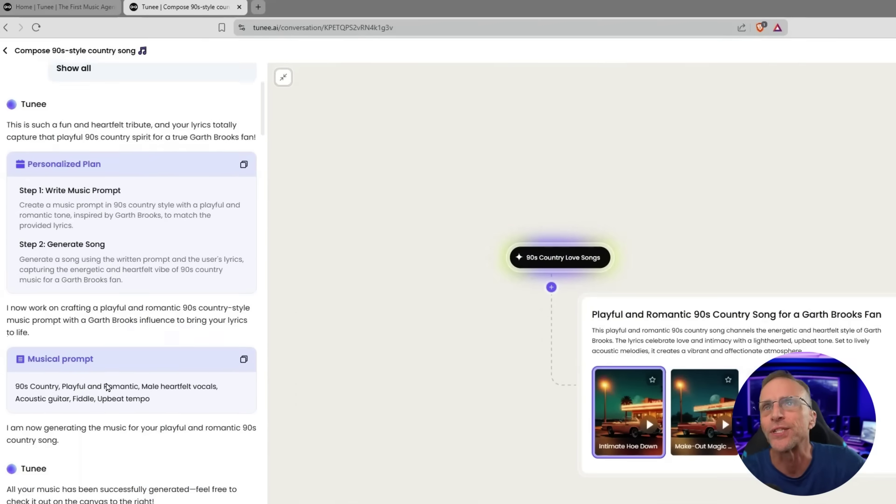
scroll(107, 387, down, 2)
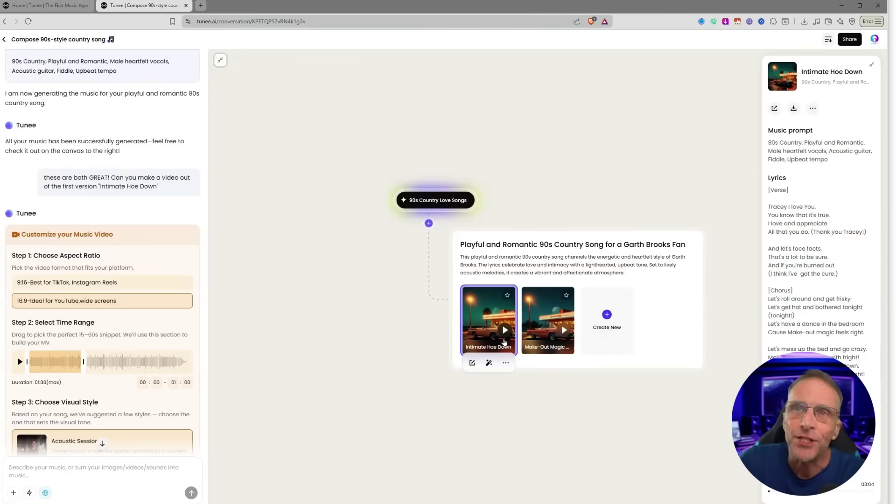
click(504, 340)
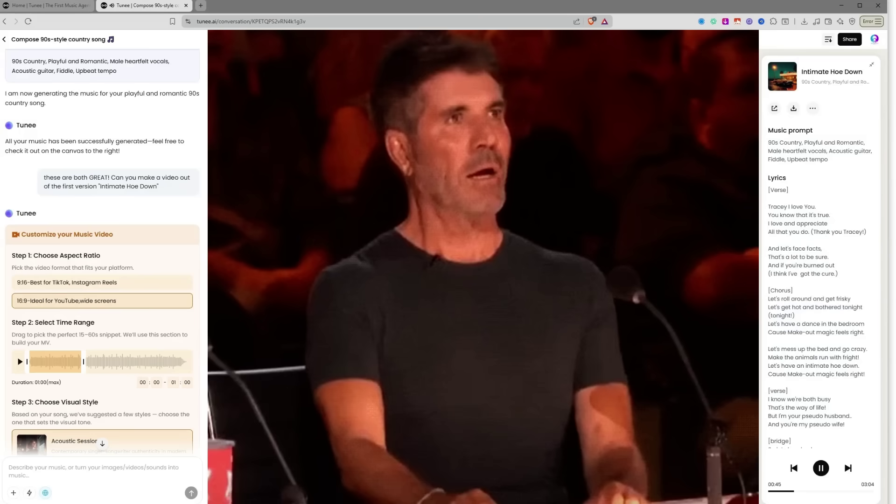
click(505, 330)
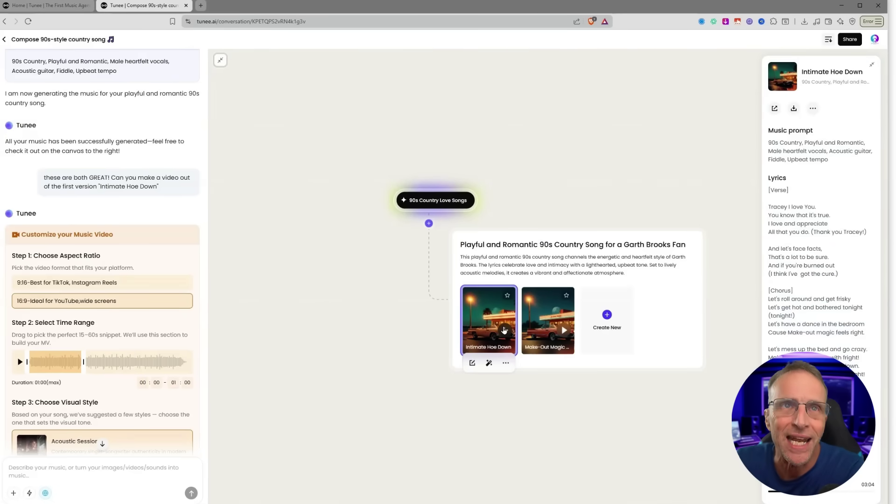
Examine the country song's second video request, from its visual style choices to the keyframes and resulting video
scroll(63, 168, down, 1)
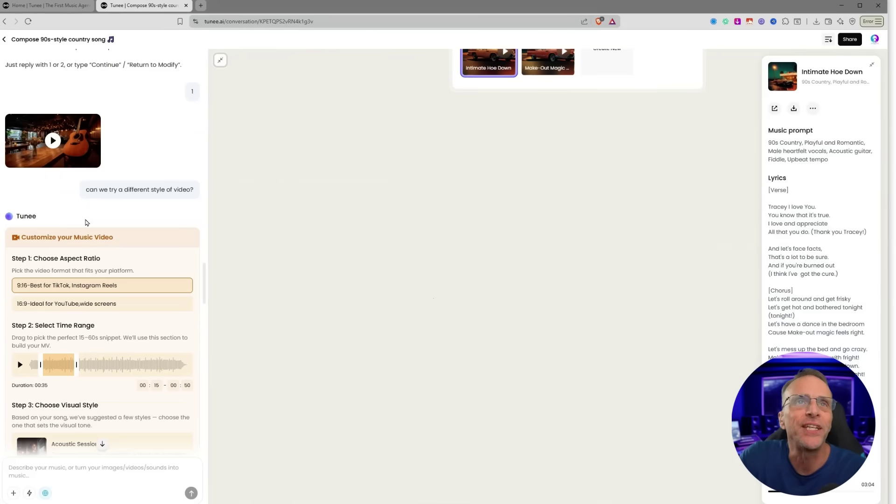
scroll(85, 222, down, 7)
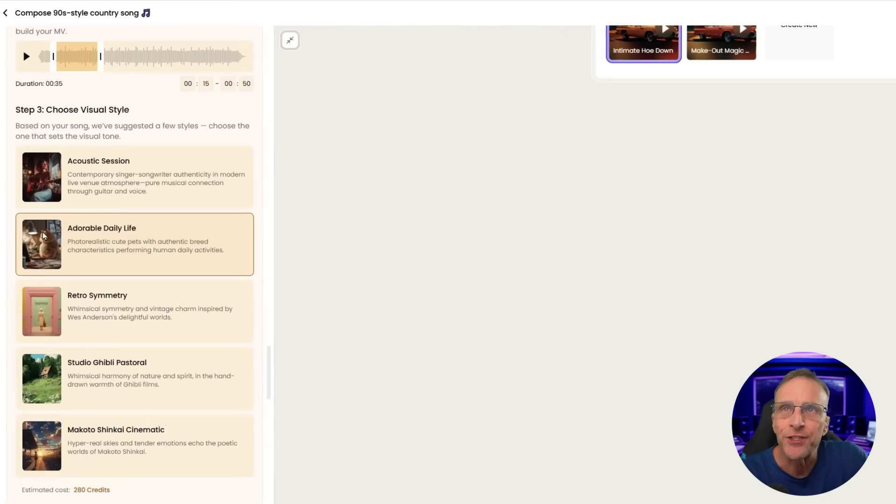
scroll(146, 244, down, 12)
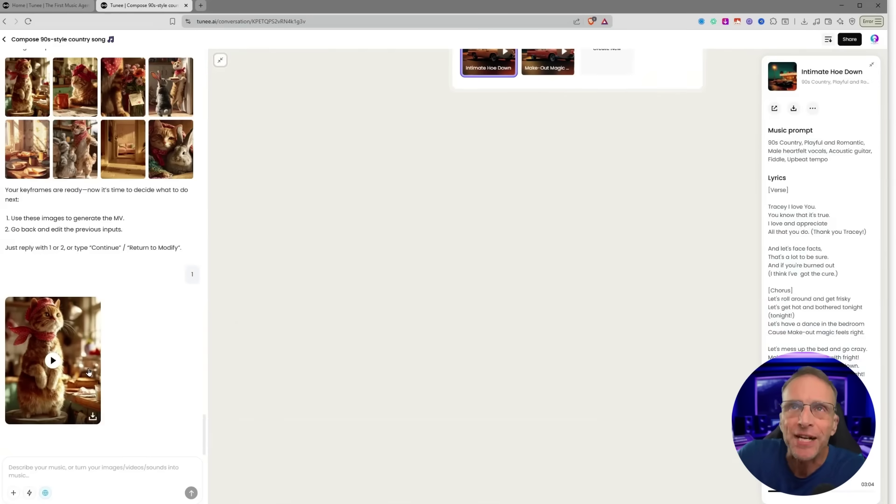
mouse_move(550, 171)
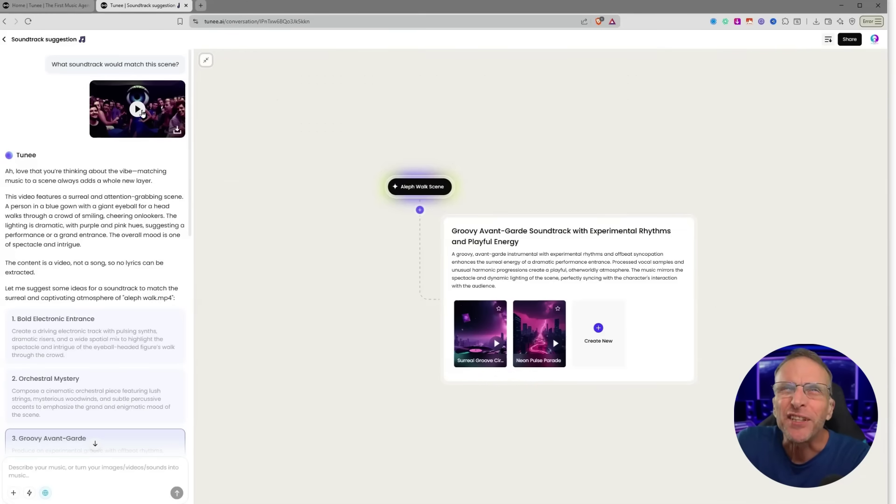
Watch the scene attached to the Soundtrack suggestion project and read the suggested soundtrack ideas and musical prompt
click(137, 110)
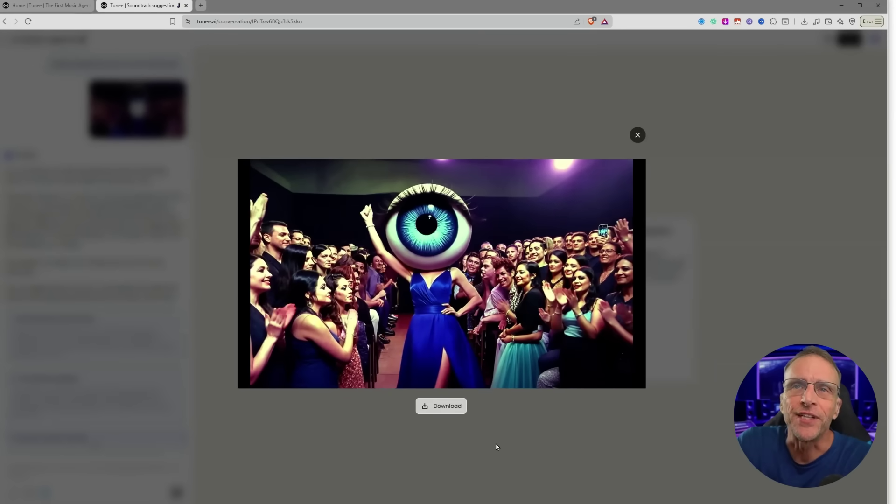
click(637, 135)
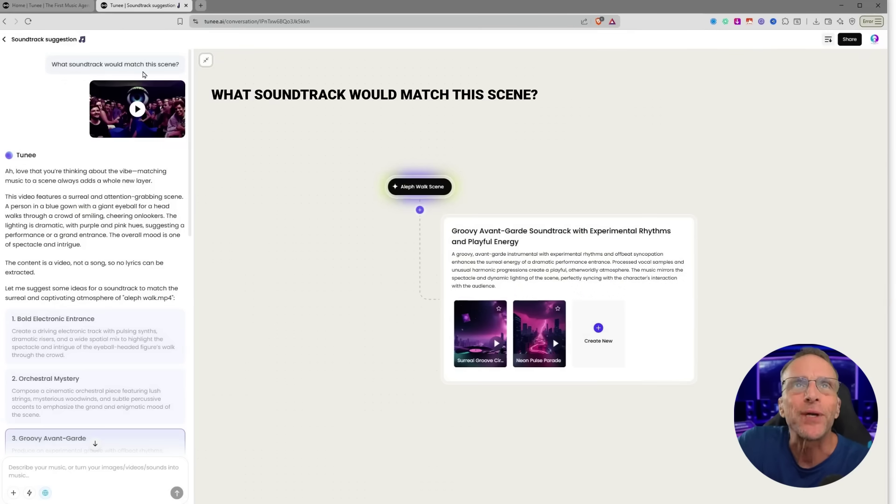
scroll(81, 203, down, 3)
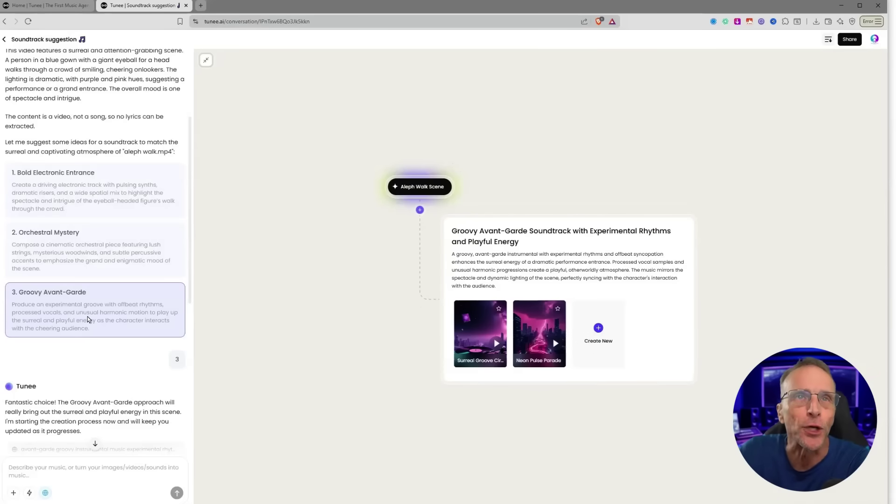
scroll(88, 314, down, 2)
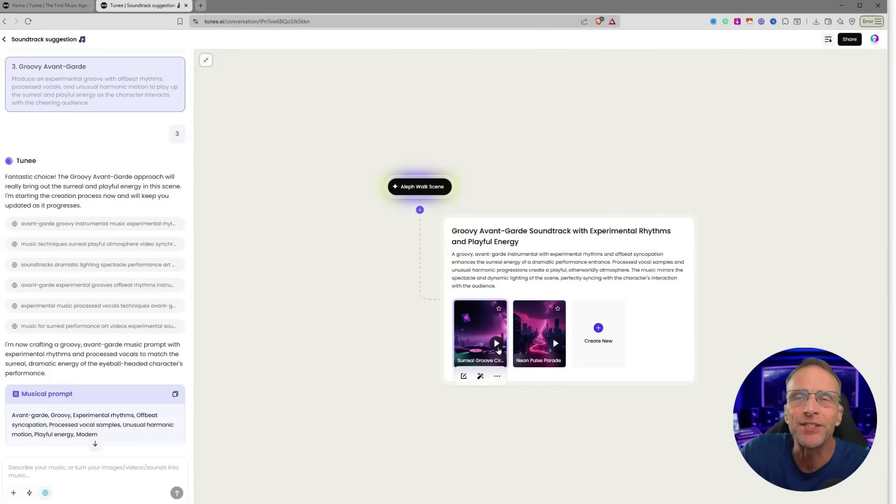
Listen to both Groovy Avant-Garde soundtrack tracks generated for the Aleph Walk Scene, ending with "Neon Pulse Parade"
click(498, 347)
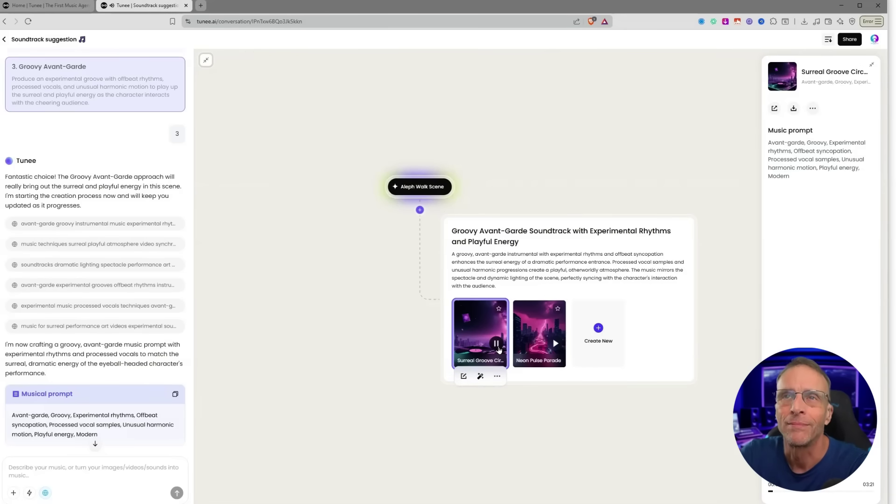
click(555, 346)
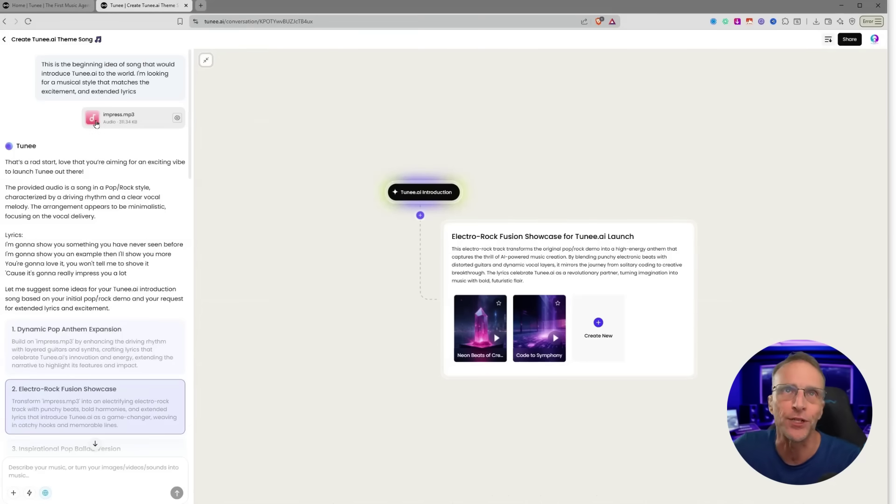
Play the impress.mp3 demo in the Tunee.ai theme song project, and review the Electro-Rock Fusion tracks and their extended lyrics
click(96, 123)
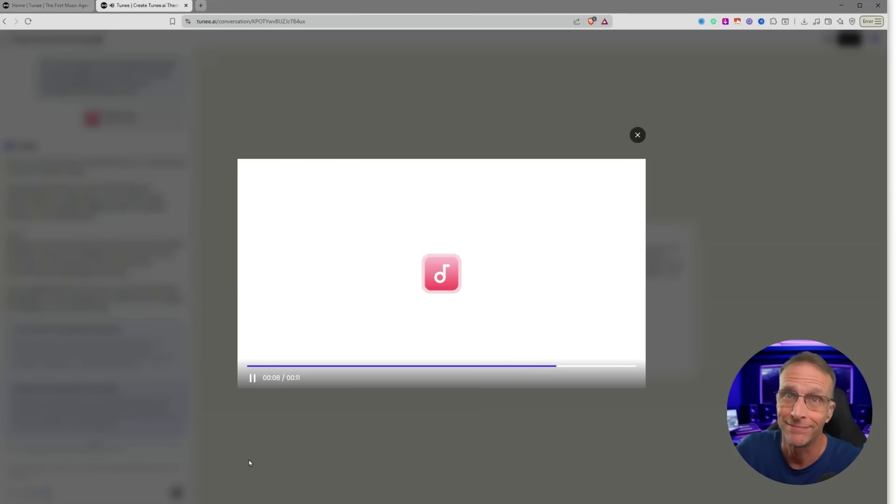
click(257, 395)
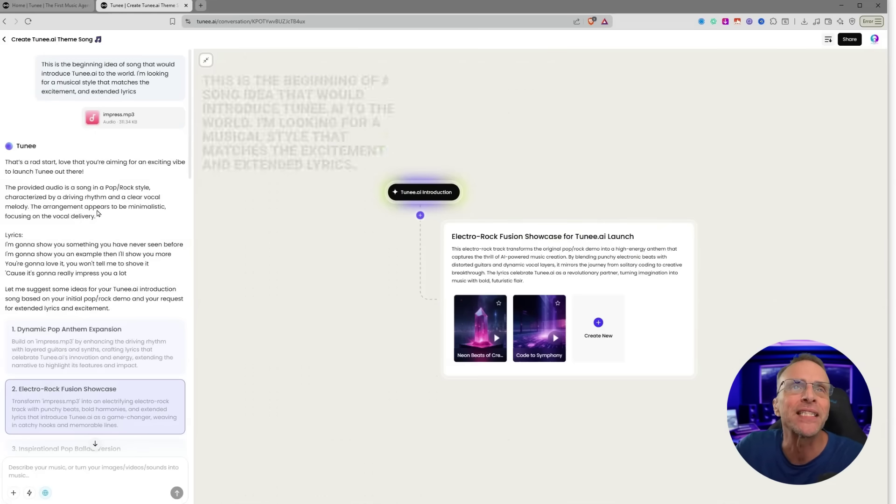
click(497, 302)
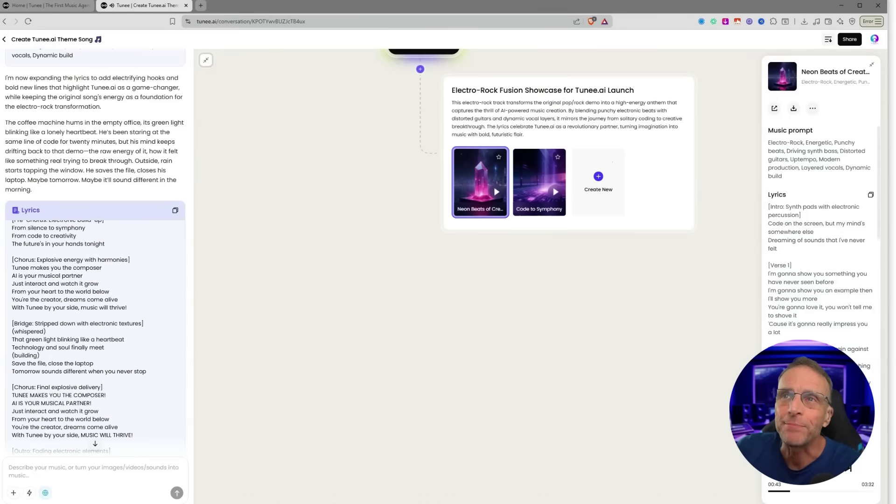
scroll(798, 280, down, 5)
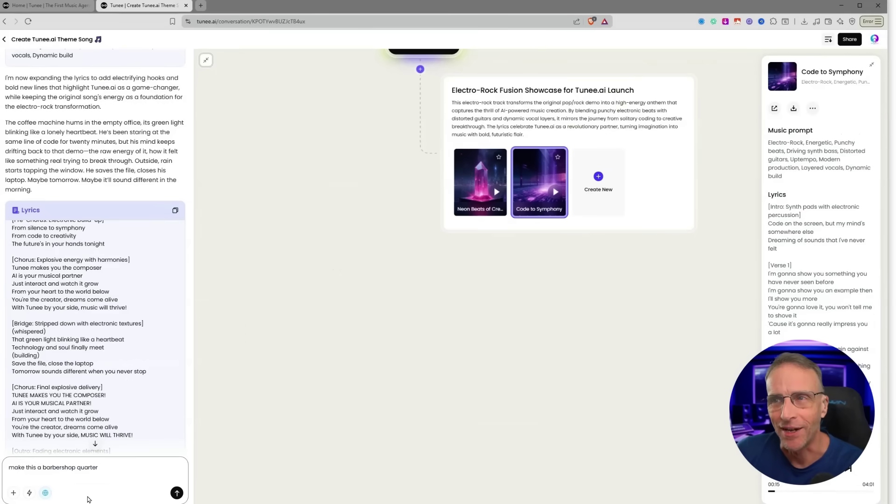
Request a barbershop quartet version of the Tunee.ai theme song and listen to the generated tracks, including "Harmony Code"
click(176, 493)
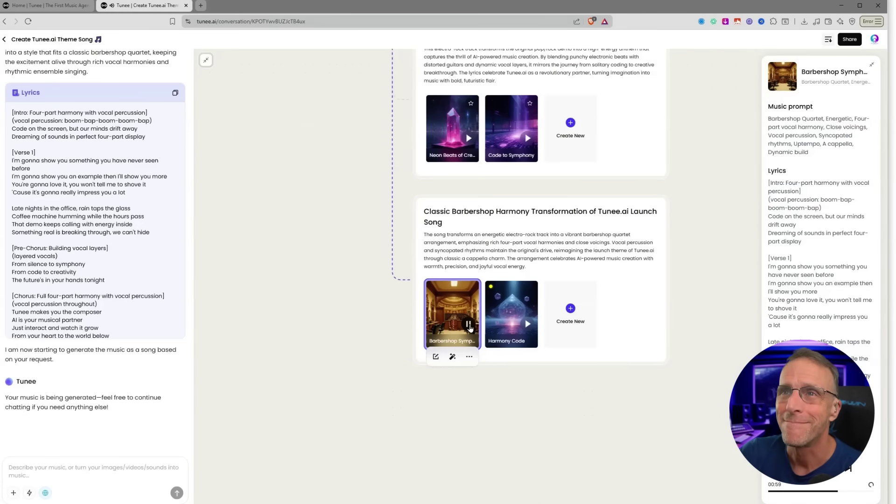
scroll(707, 416, down, 1)
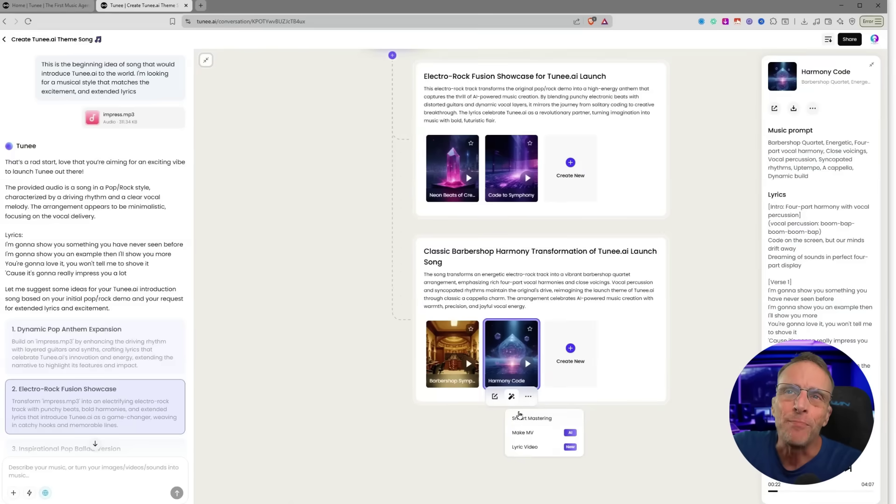
mouse_move(528, 397)
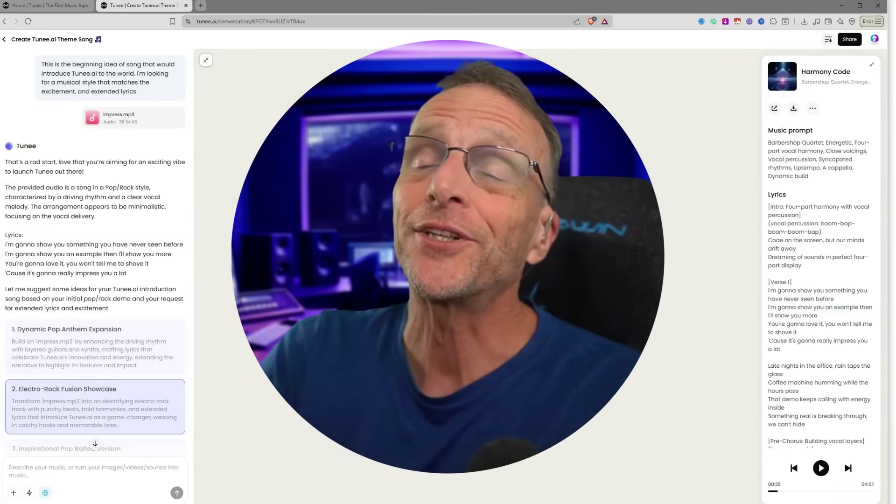